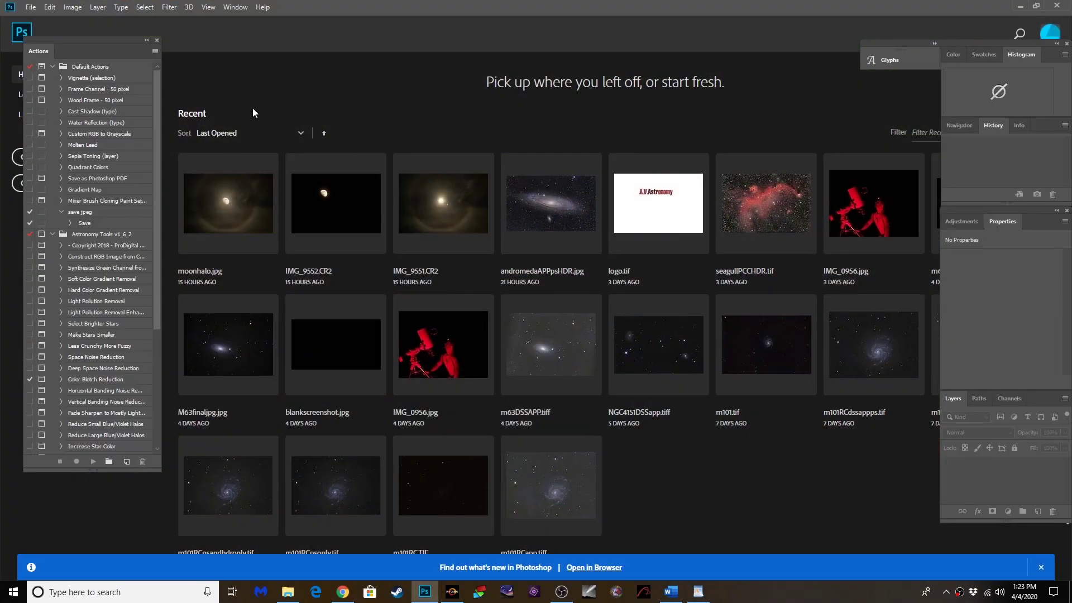
- Pick IMG_9551 and IMG_9552 from the Desktop in File > Open and open them
drag(58, 38, 51, 68)
click(30, 8)
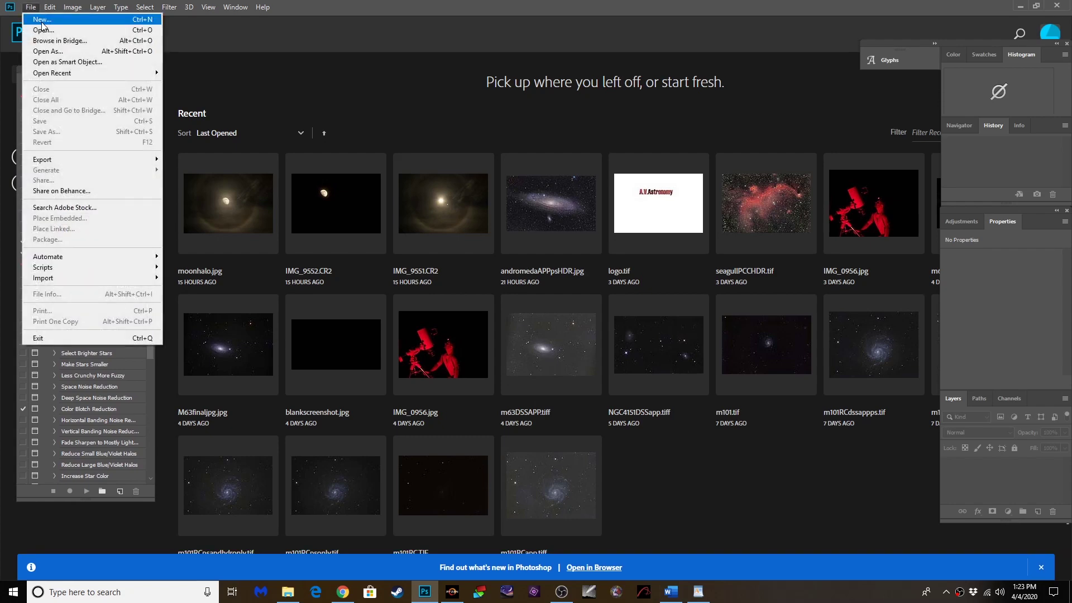
click(44, 28)
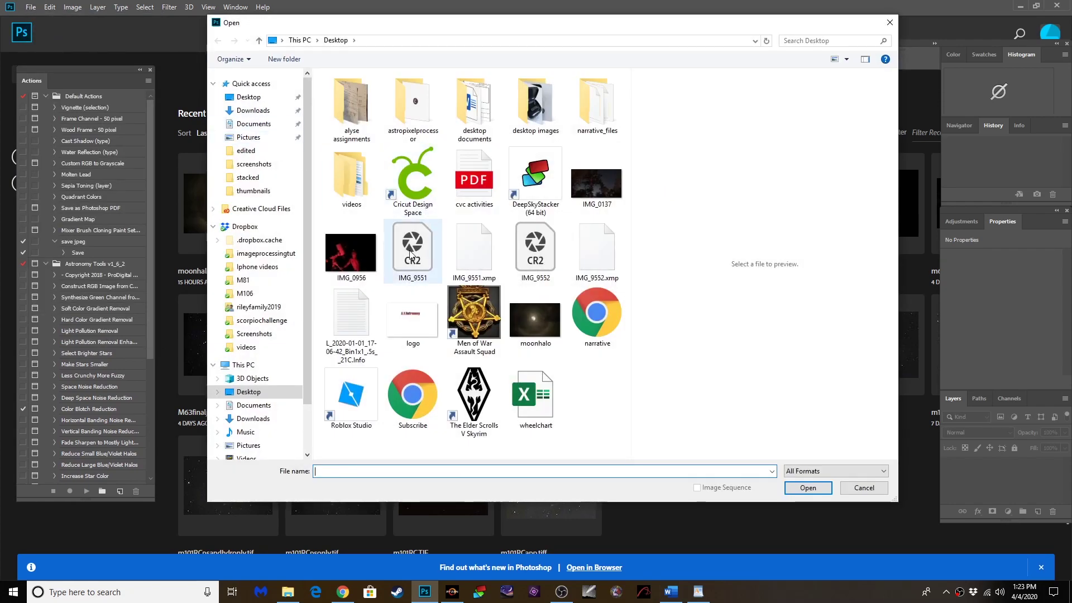
ctrl+click(524, 280)
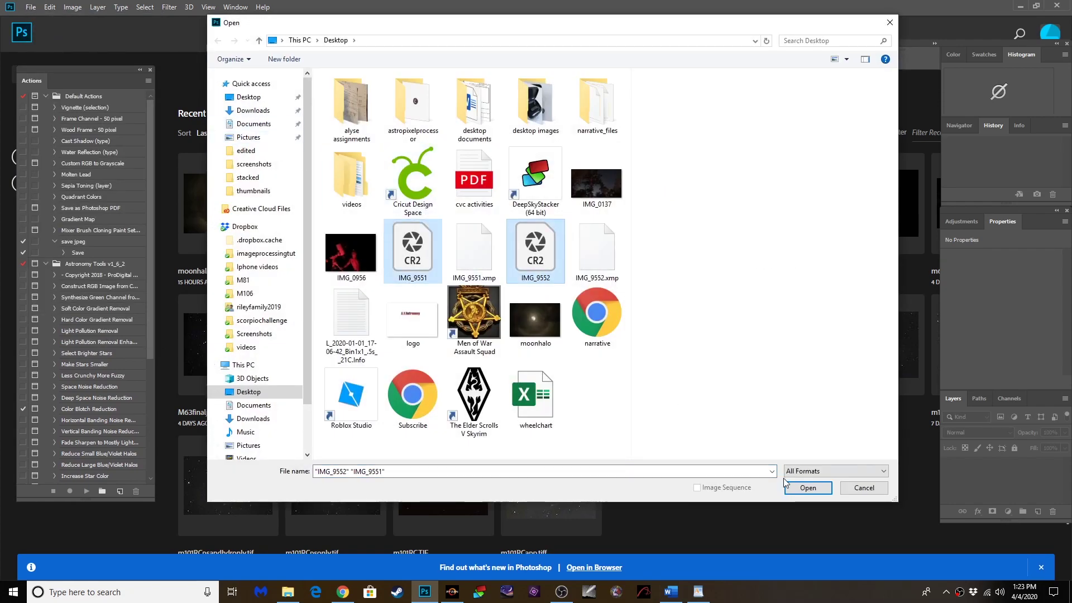
click(793, 488)
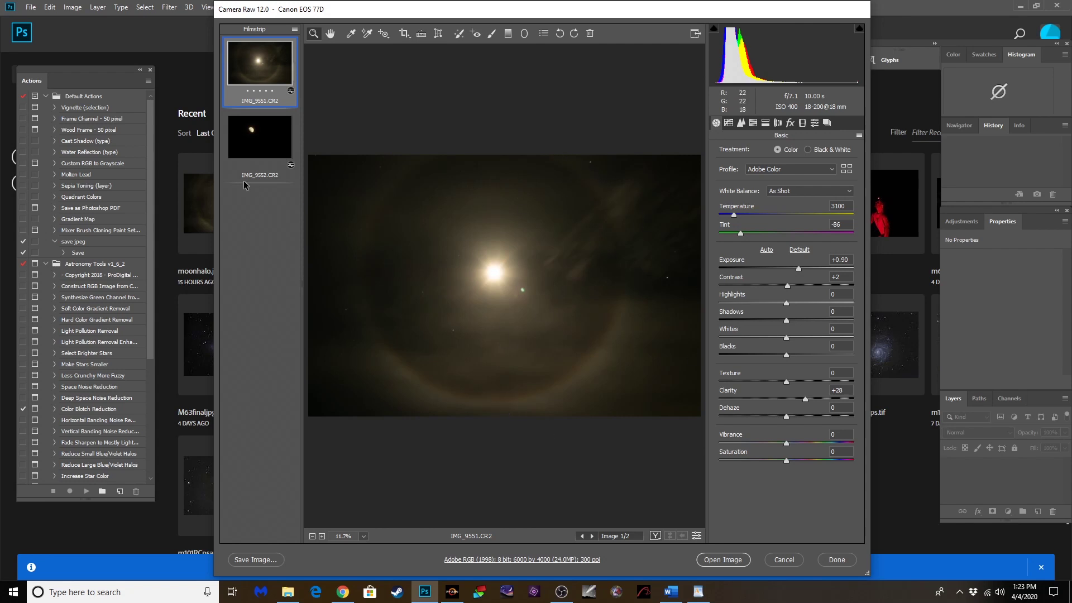
- Preview the IMG_9552 close-up moon shot and zoom in on the moon
click(266, 148)
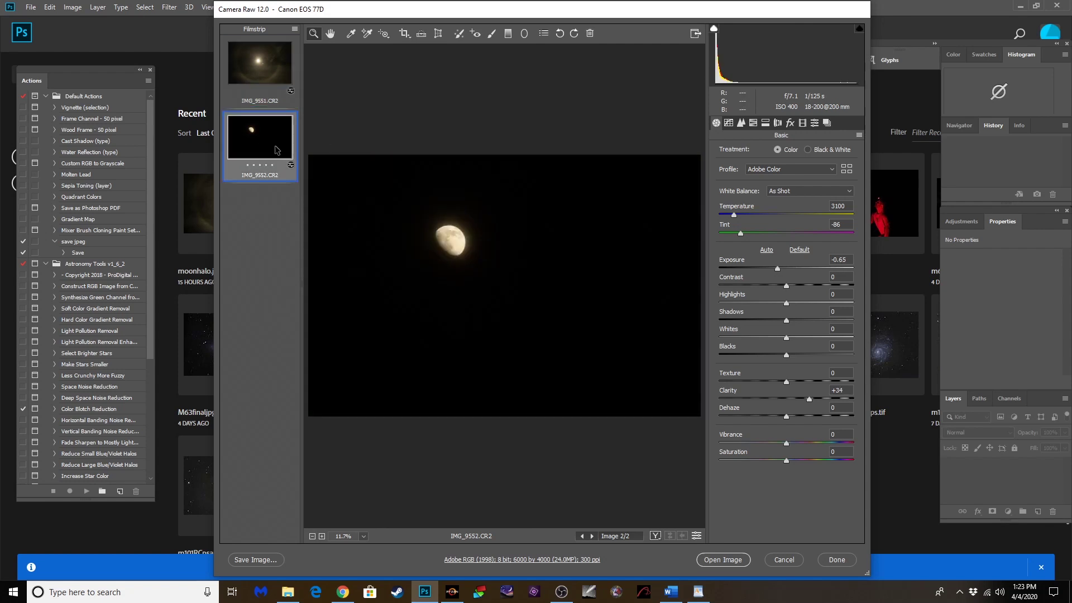
click(438, 243)
click(437, 243)
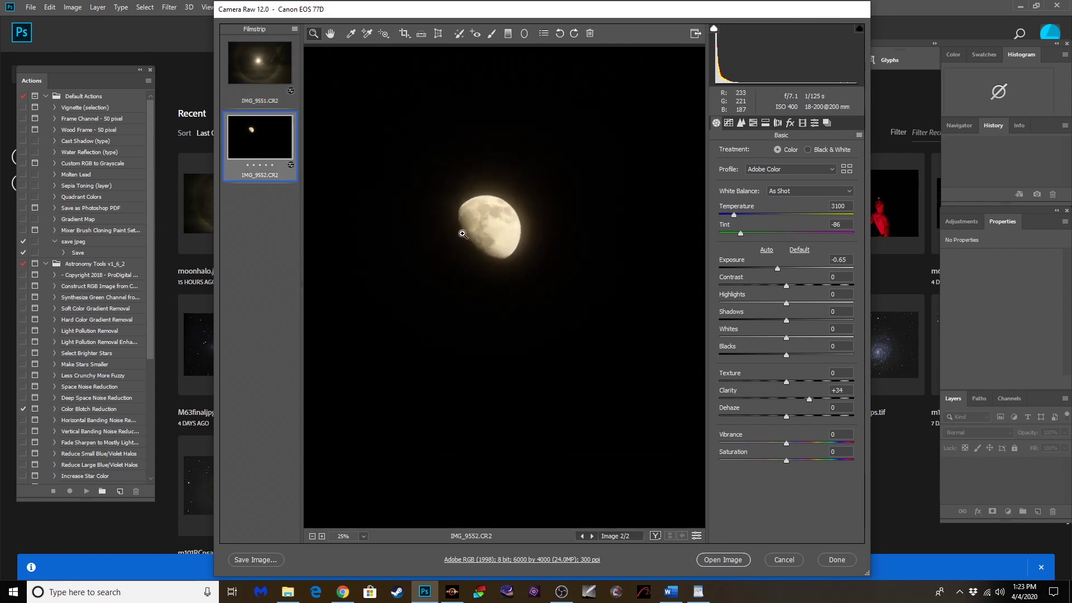
click(462, 232)
click(464, 234)
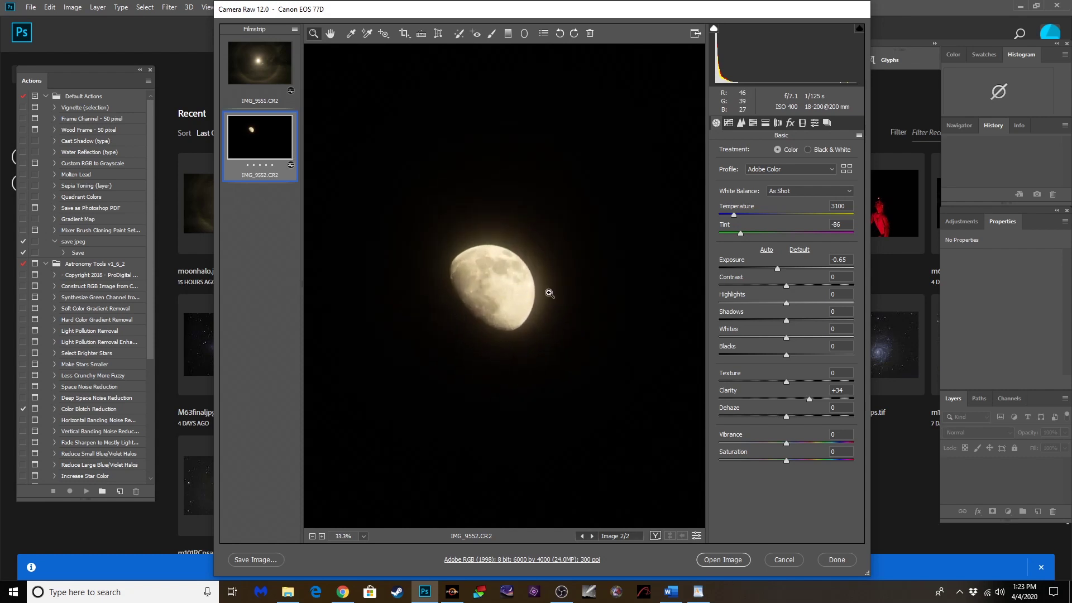
- Return to IMG_9551, select both raw images and open them in Photoshop
click(259, 65)
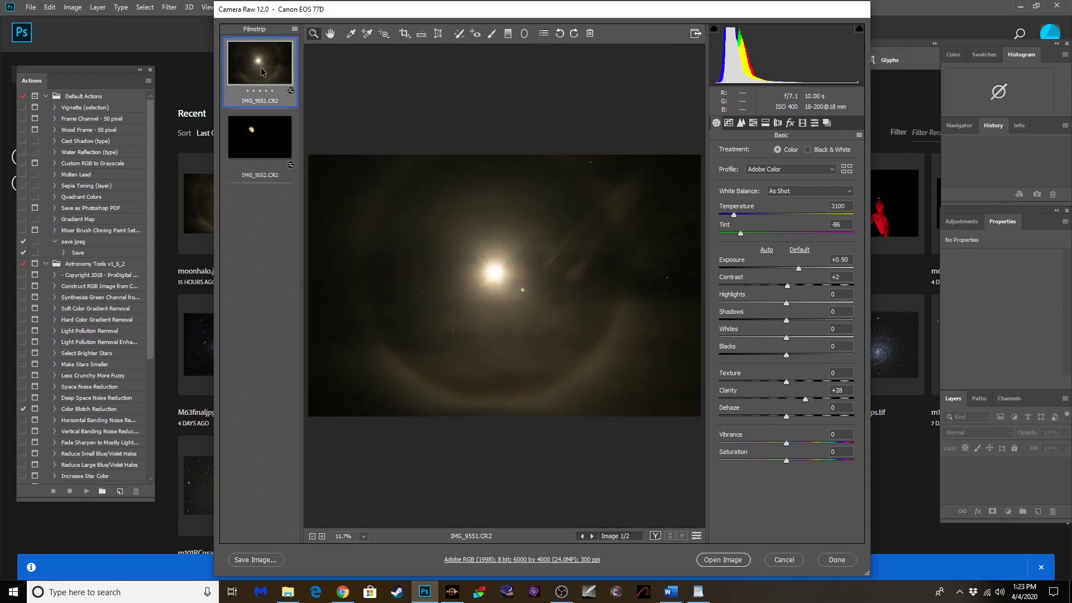
key(ctrl+a)
click(716, 562)
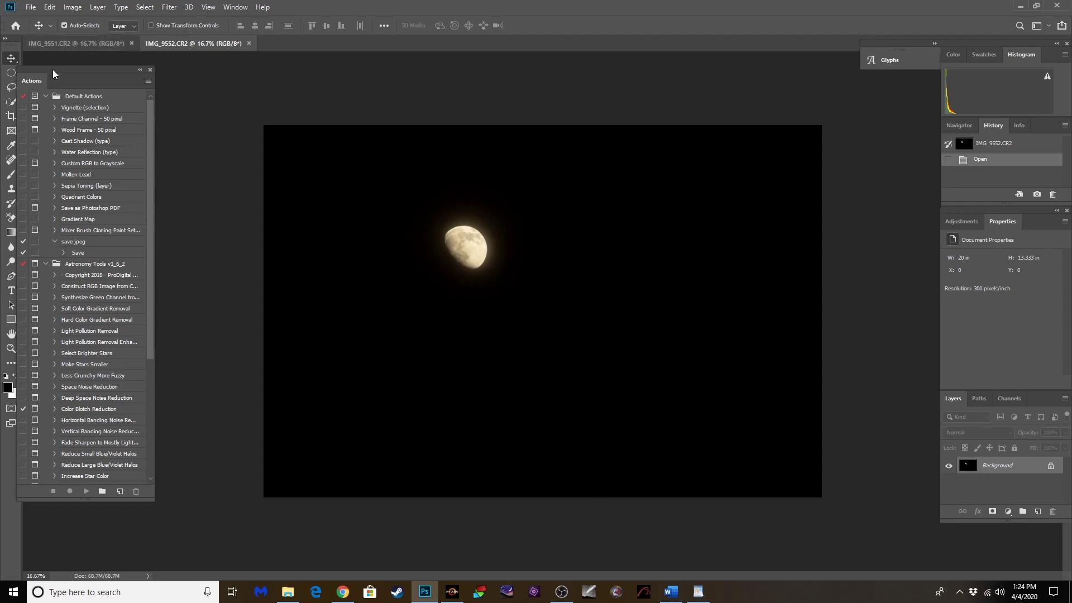
- Draw a 200 px-feathered elliptical selection around the moon in IMG_9552
drag(53, 73, 77, 63)
click(11, 73)
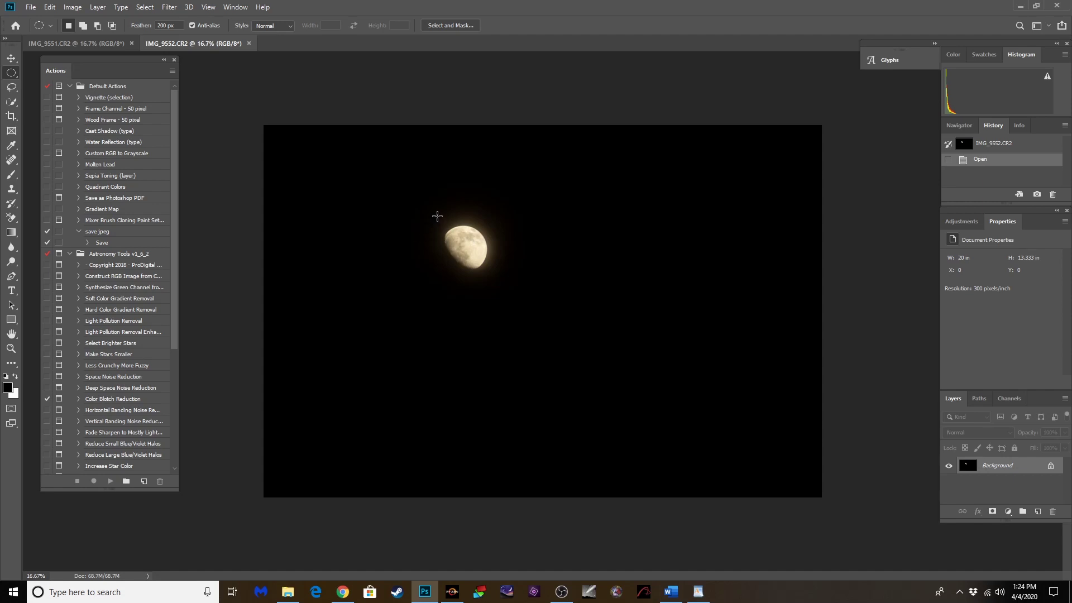
drag(428, 210, 516, 294)
drag(481, 253, 485, 256)
- Redraw the circular selection around the moon and nudge it until centred
click(449, 224)
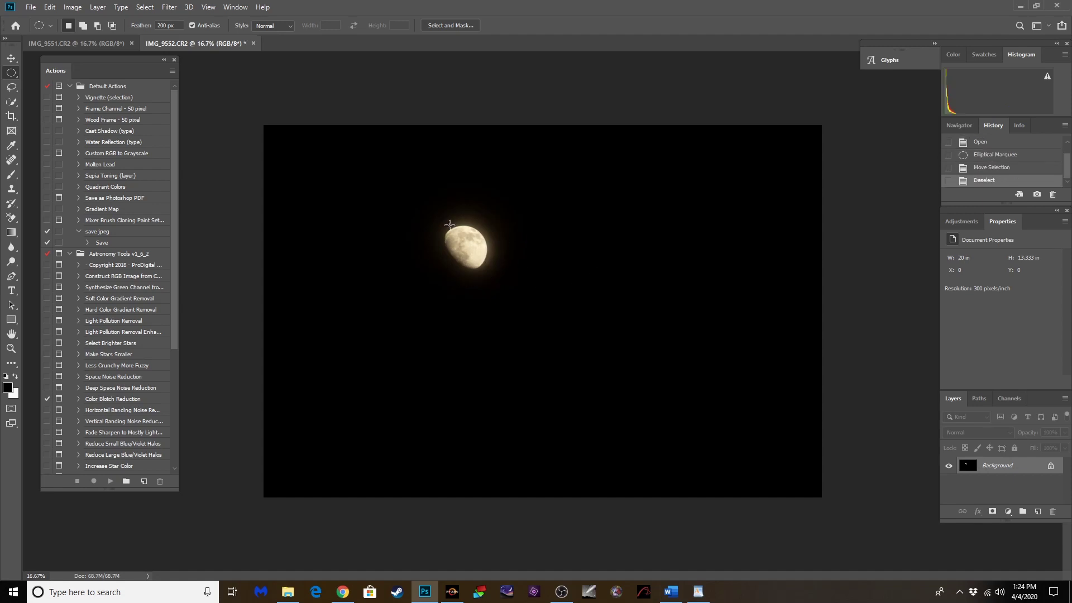
drag(422, 209, 511, 289)
drag(500, 252, 497, 245)
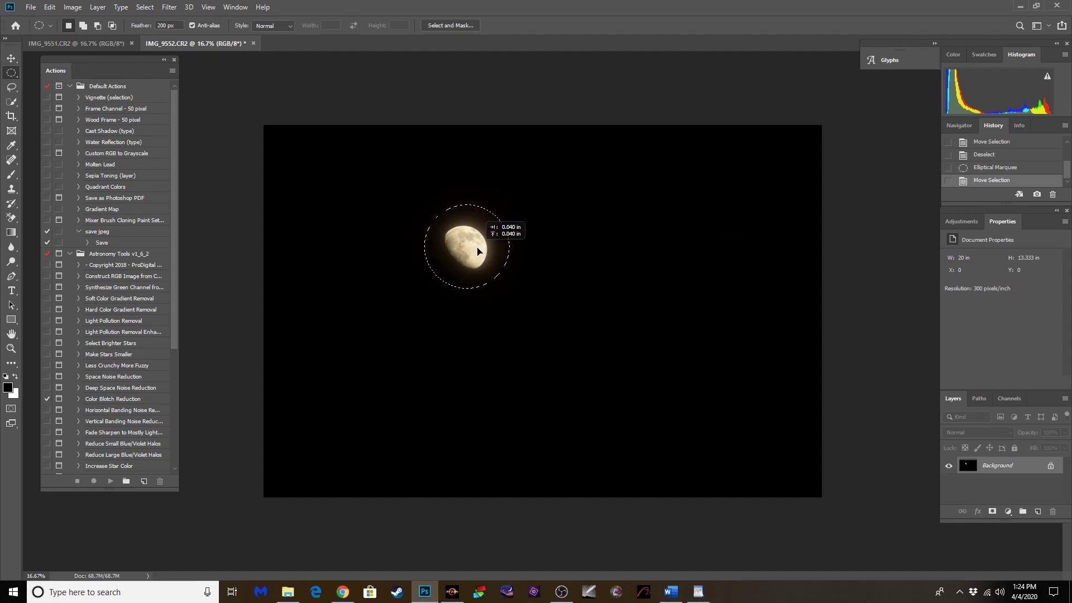
drag(479, 251, 478, 252)
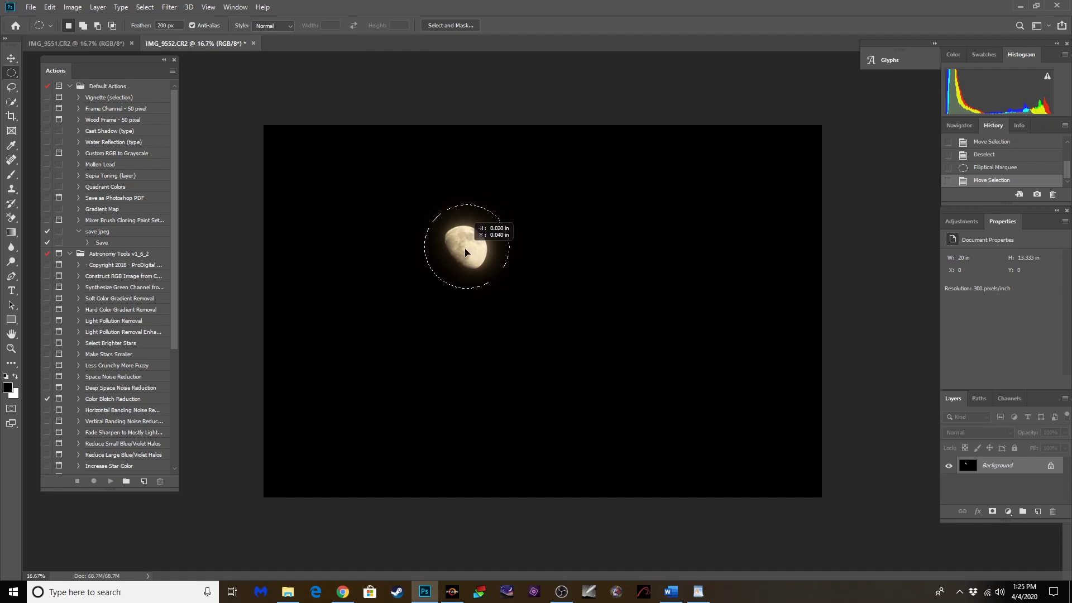
drag(466, 253, 468, 253)
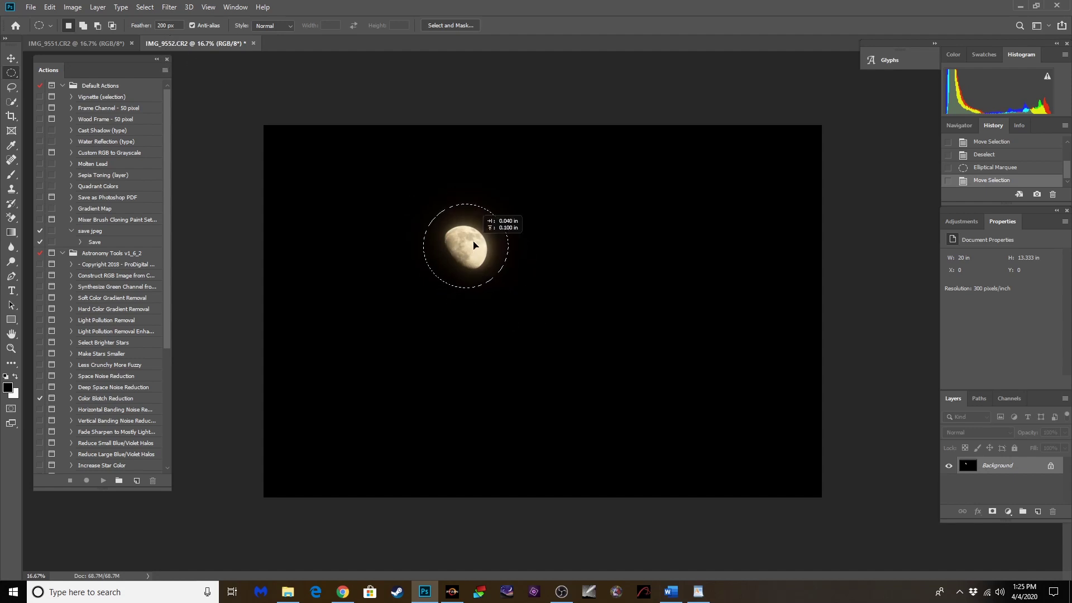
drag(475, 246, 476, 247)
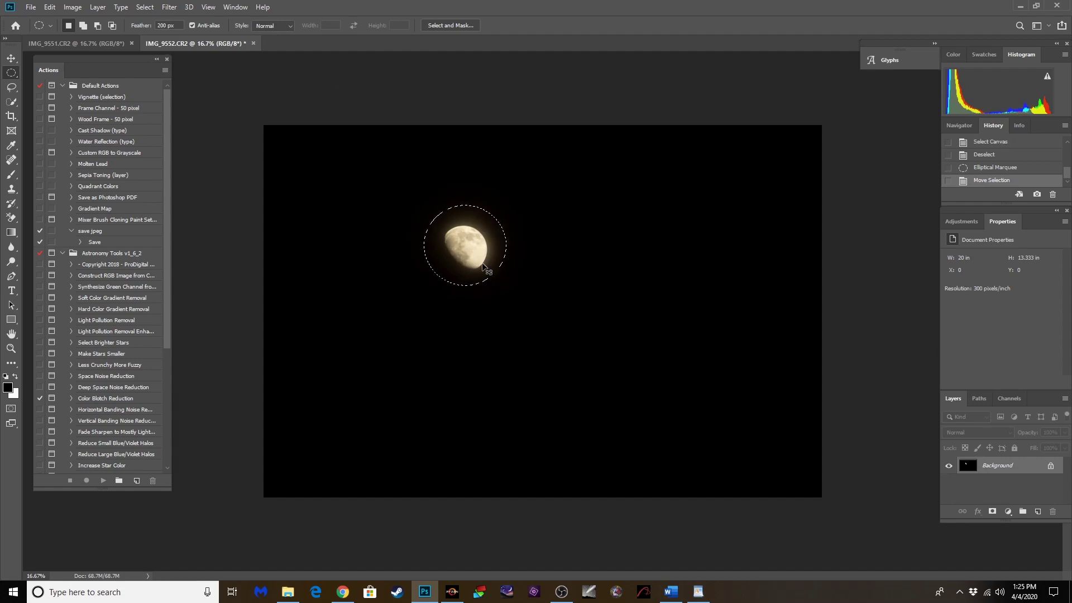
- Paste the moon into IMG_9551 as Layer 1 and nudge it up-left
click(122, 45)
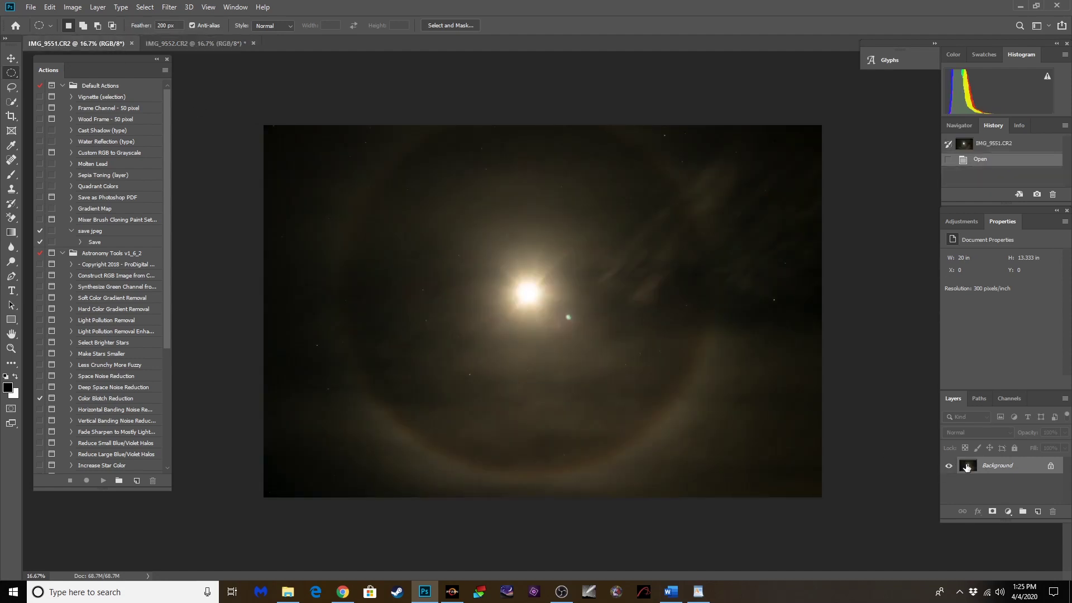
key(ctrl+v)
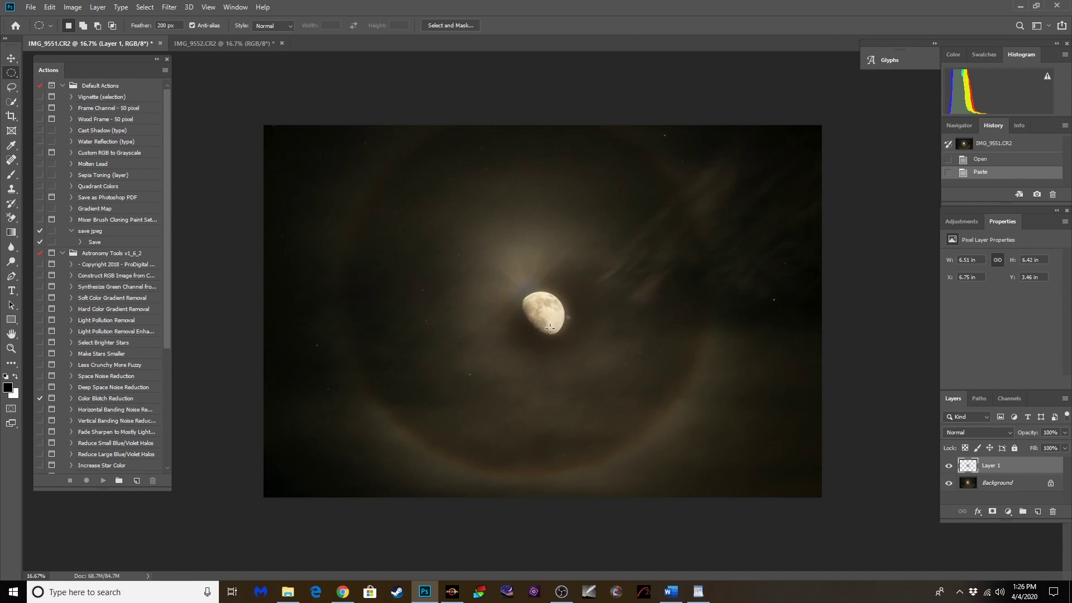
click(12, 58)
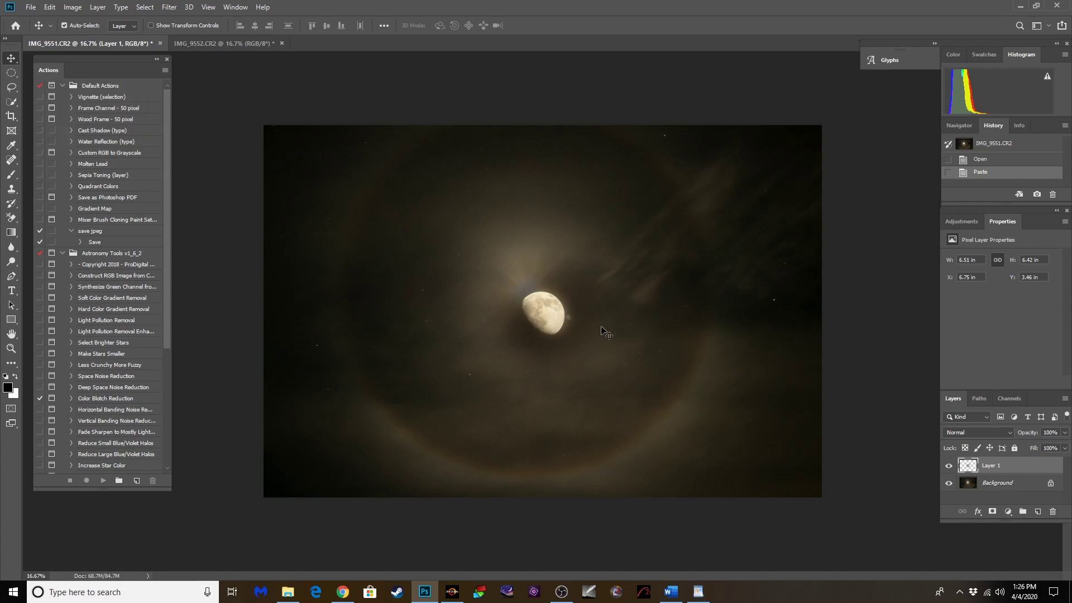
key(shift+Up)
key(shift+Up)
key(shift+Left)
key(shift+Up)
key(shift+Left)
key(shift+Up)
key(shift+Left)
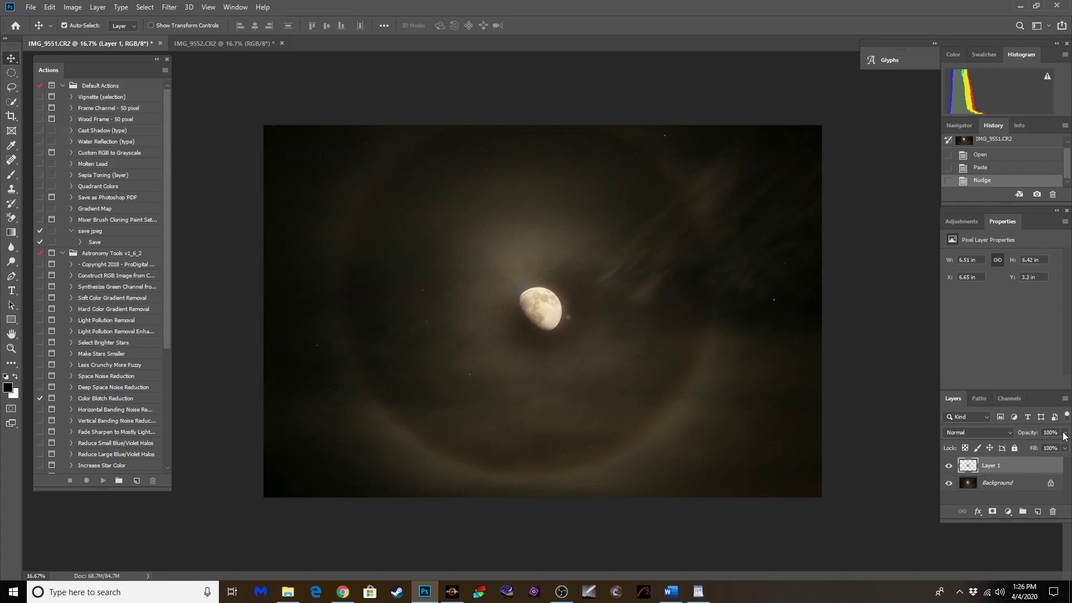
- Lower Layer 1 opacity to 64% and position the moon at the halo's centre
drag(1065, 432, 1046, 447)
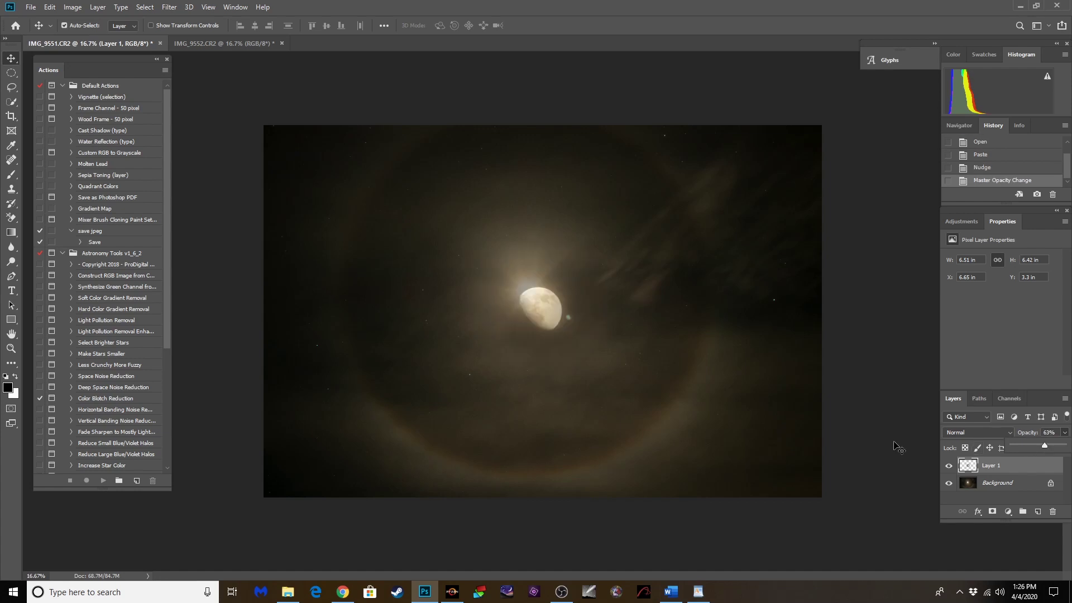
click(11, 63)
drag(548, 316, 535, 304)
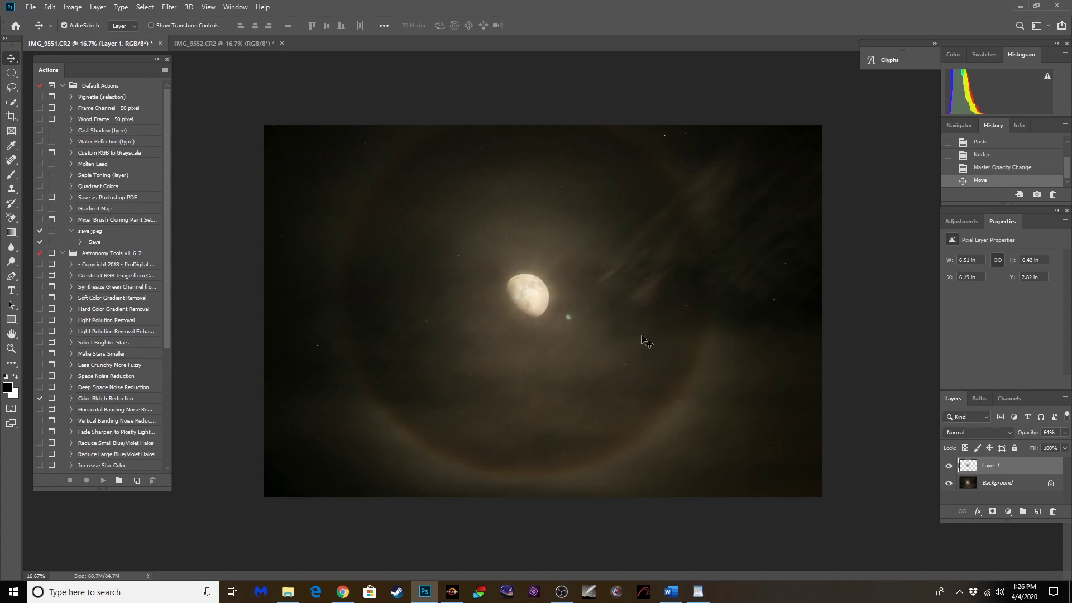
key(Left)
key(Up)
key(Right)
- Restore Layer 1 to 100% opacity and add a layer mask
click(1064, 433)
drag(1046, 450, 1064, 449)
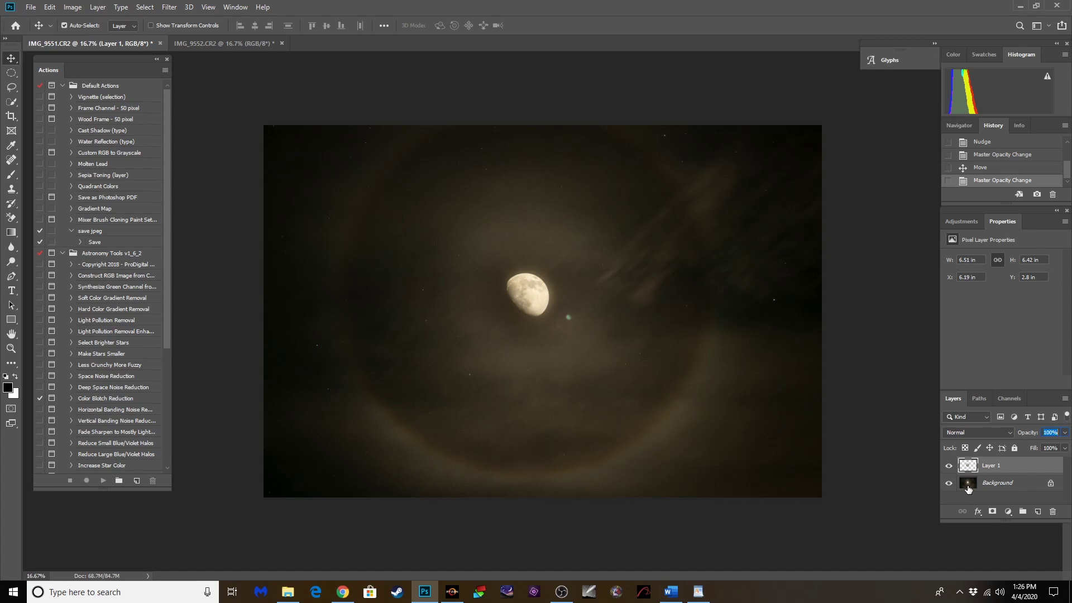
click(993, 512)
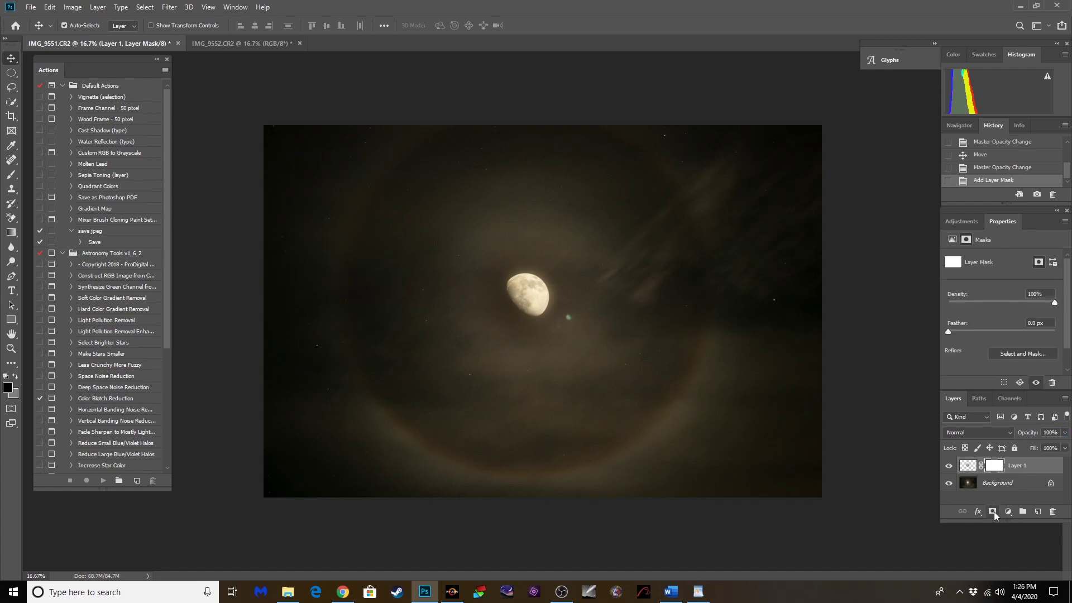
- Copy the Background halo photo into Layer 1's mask, then reselect the layer pixels
click(968, 485)
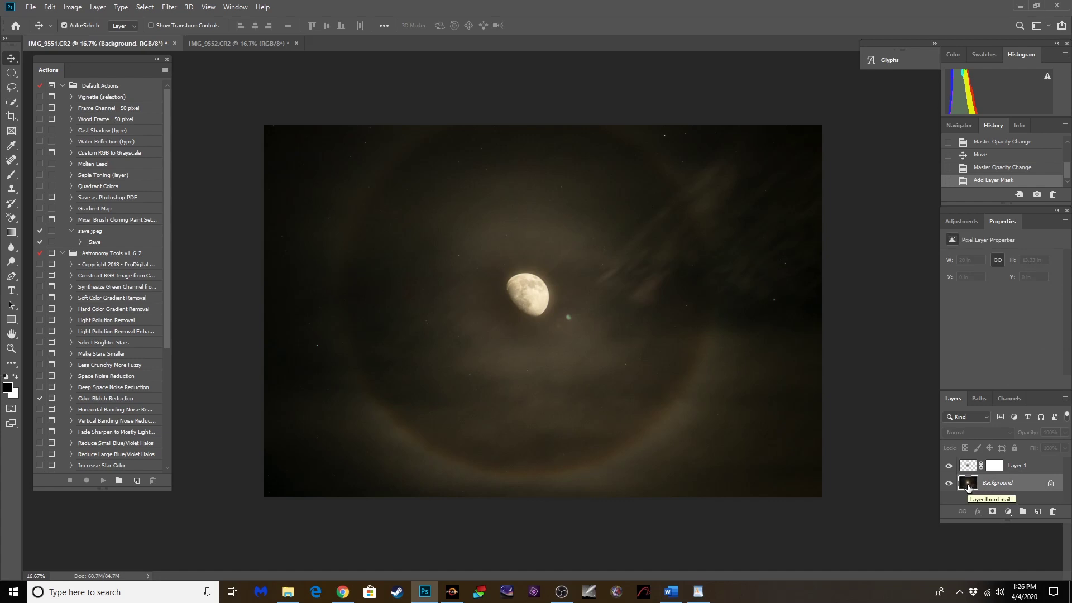
key(ctrl+a)
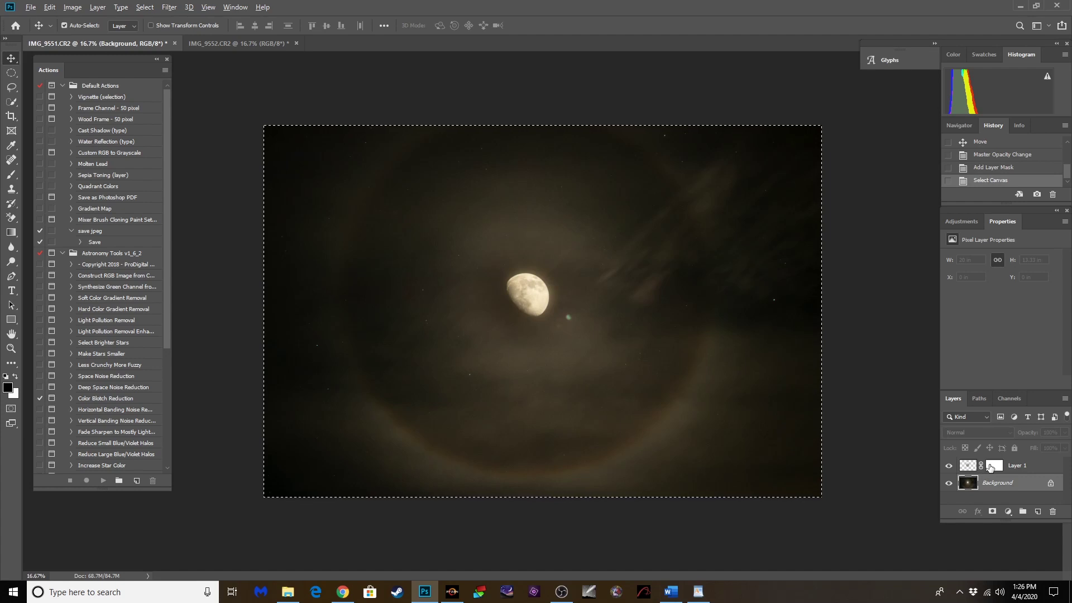
alt+click(990, 466)
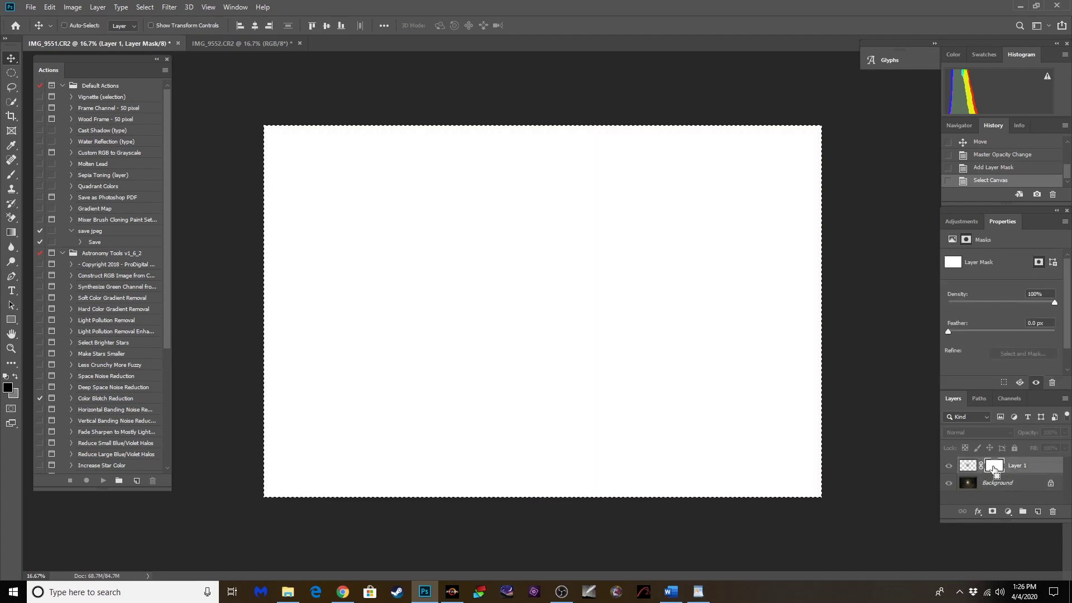
key(ctrl+v)
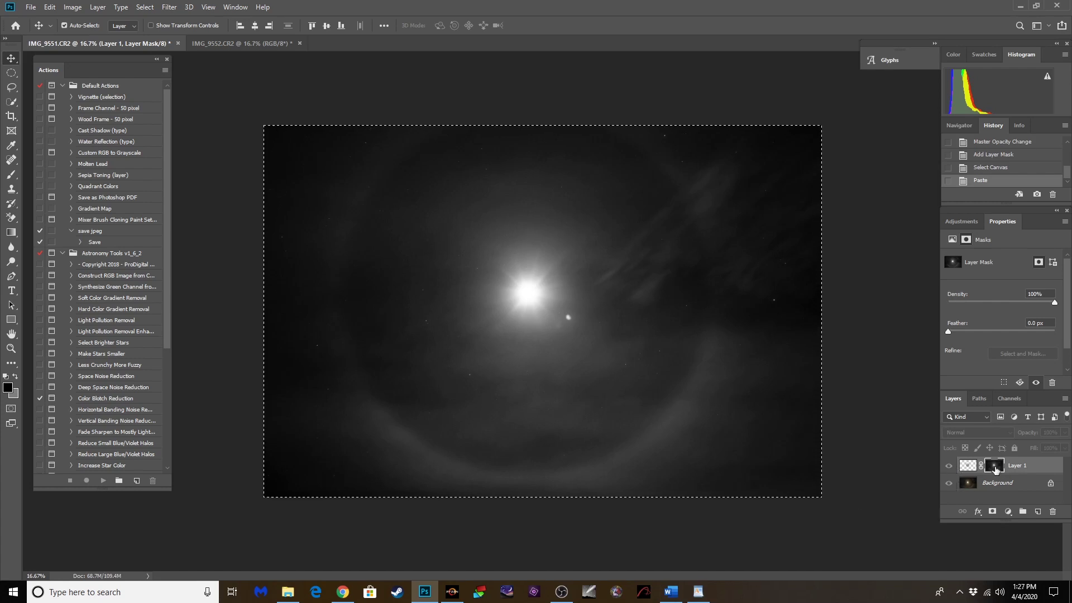
click(968, 466)
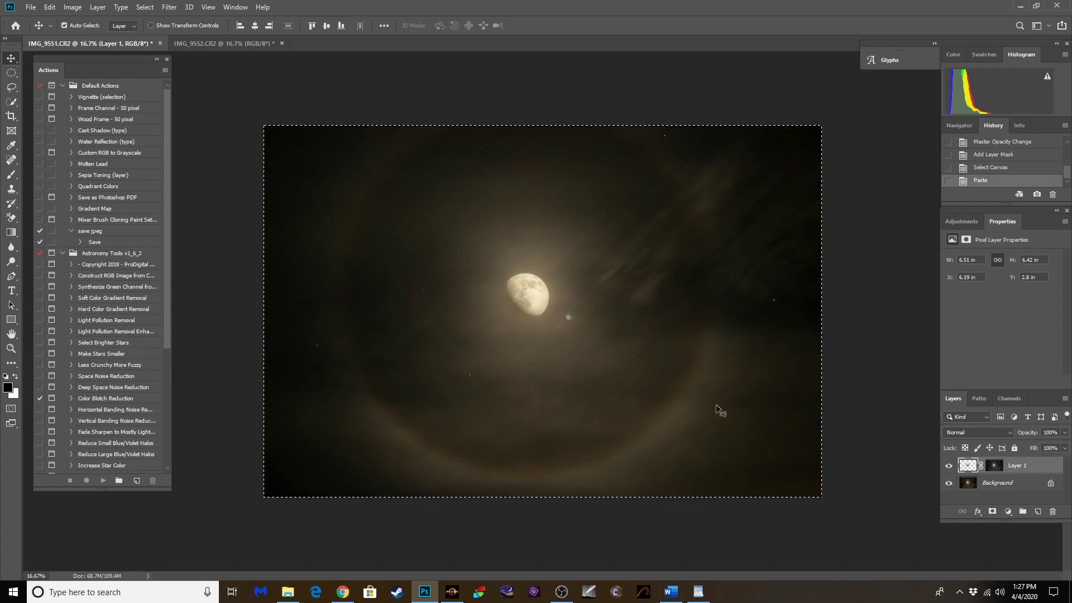
- Darken the moon layer's shadows with Curves by moving the black point right
key(ctrl+m)
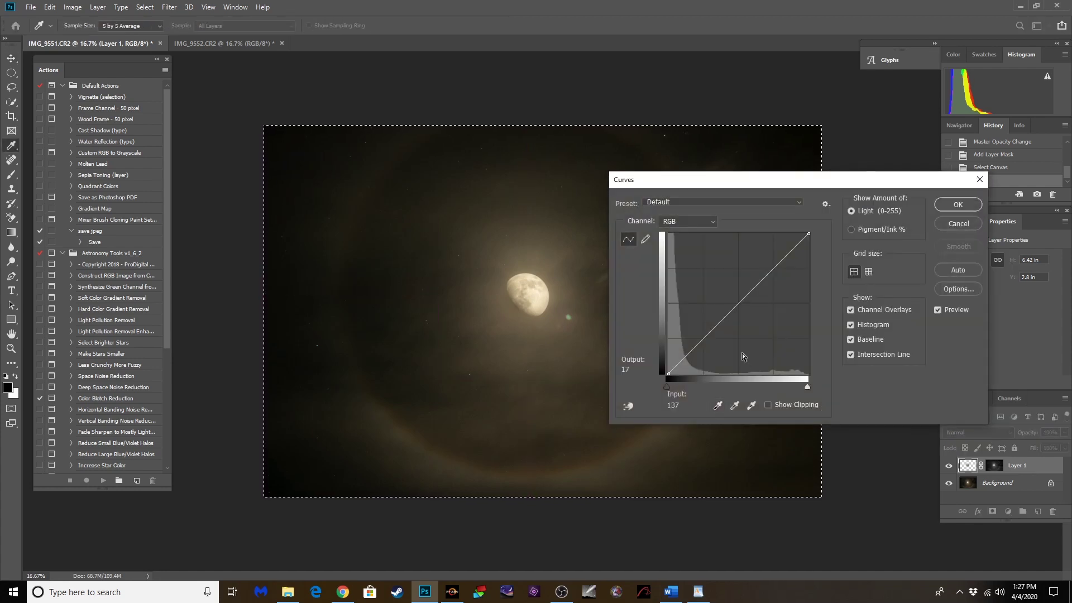
drag(743, 180, 865, 153)
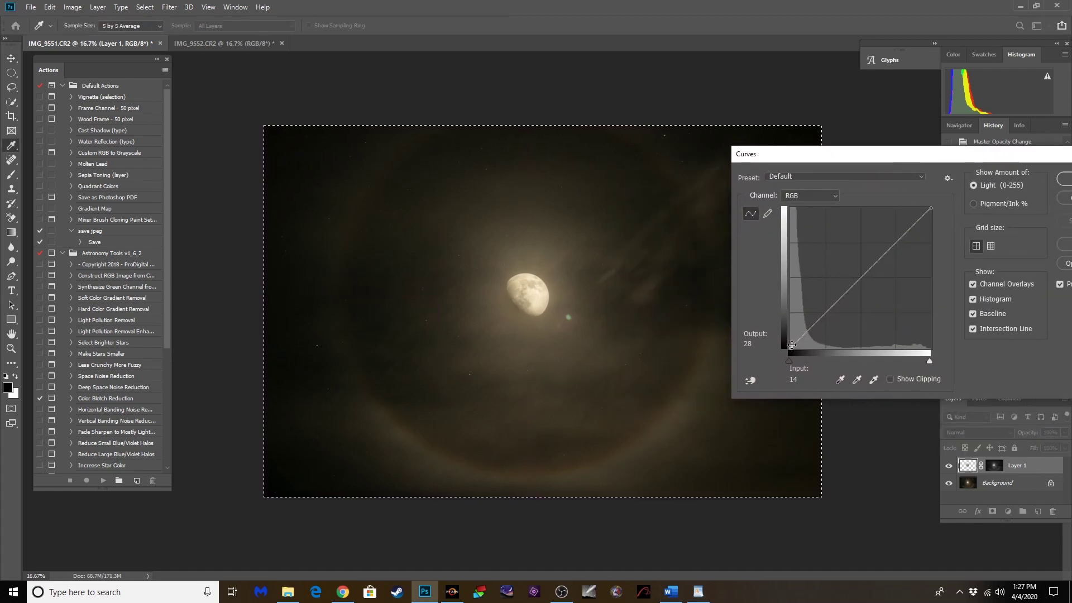
drag(791, 344, 791, 348)
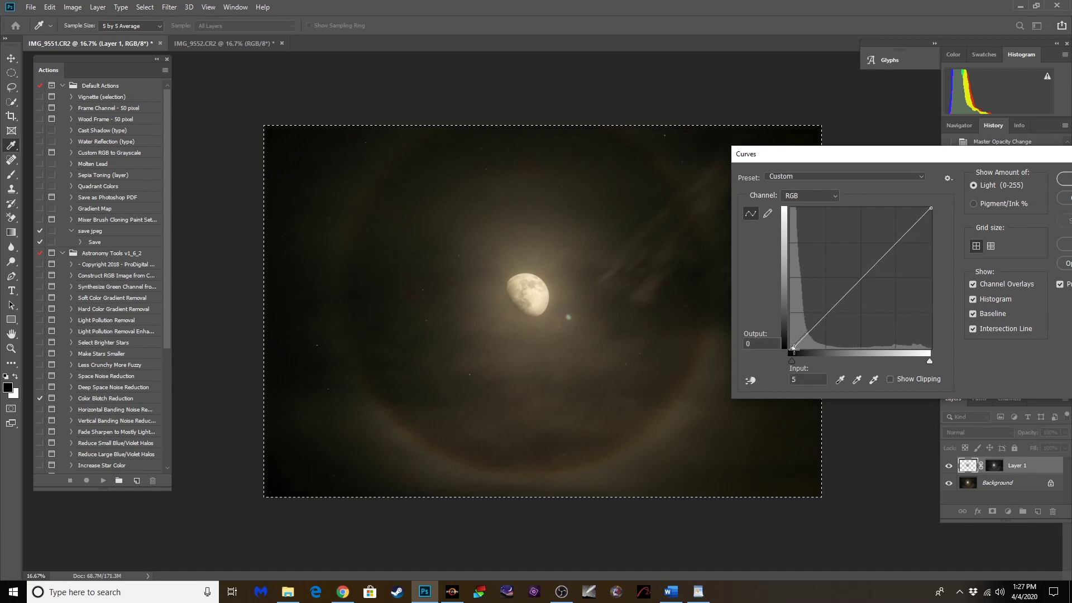
drag(799, 353, 808, 354)
drag(800, 354, 780, 341)
click(1064, 180)
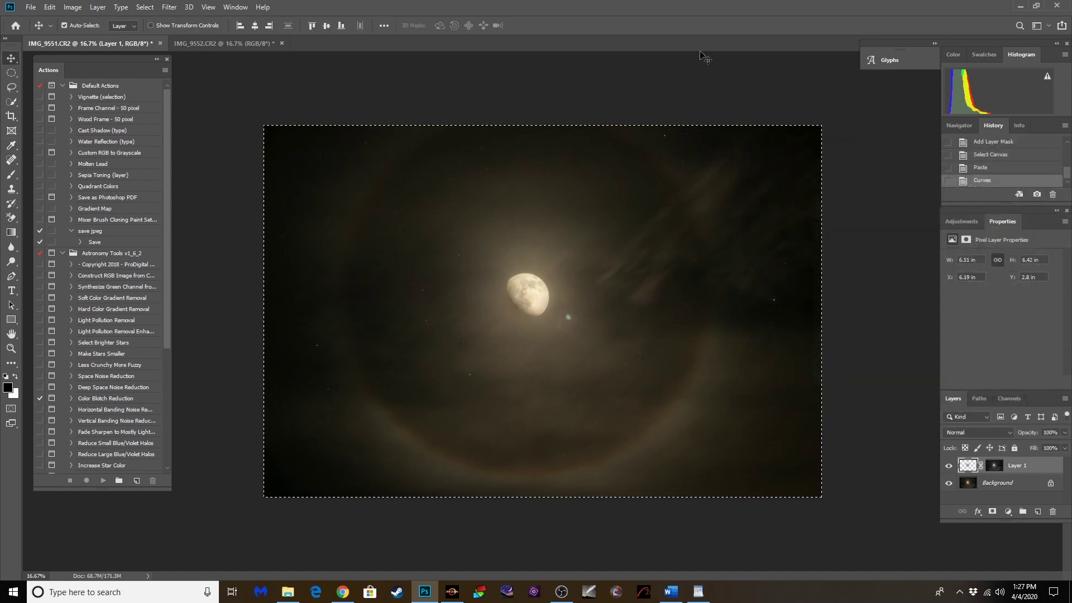
- Deselect everything and flatten the image into a single Background layer
click(145, 7)
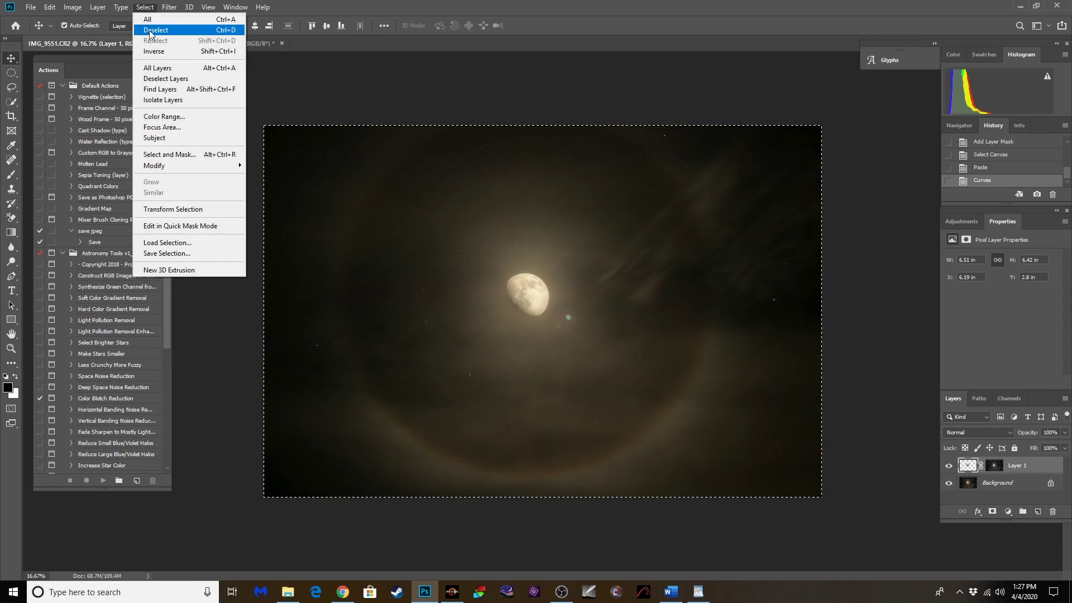
click(154, 30)
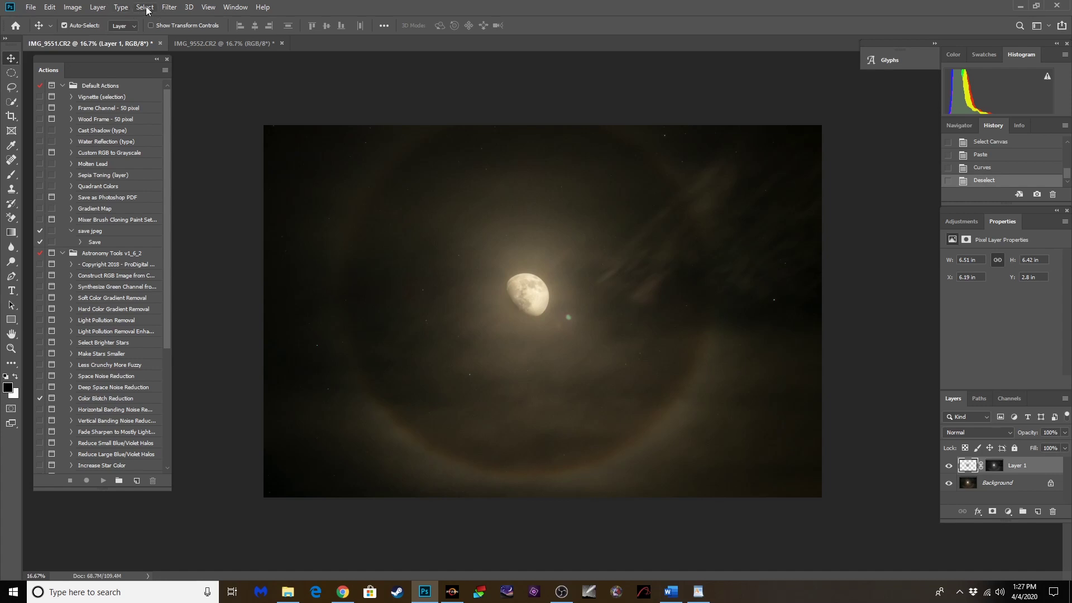
click(98, 8)
click(143, 433)
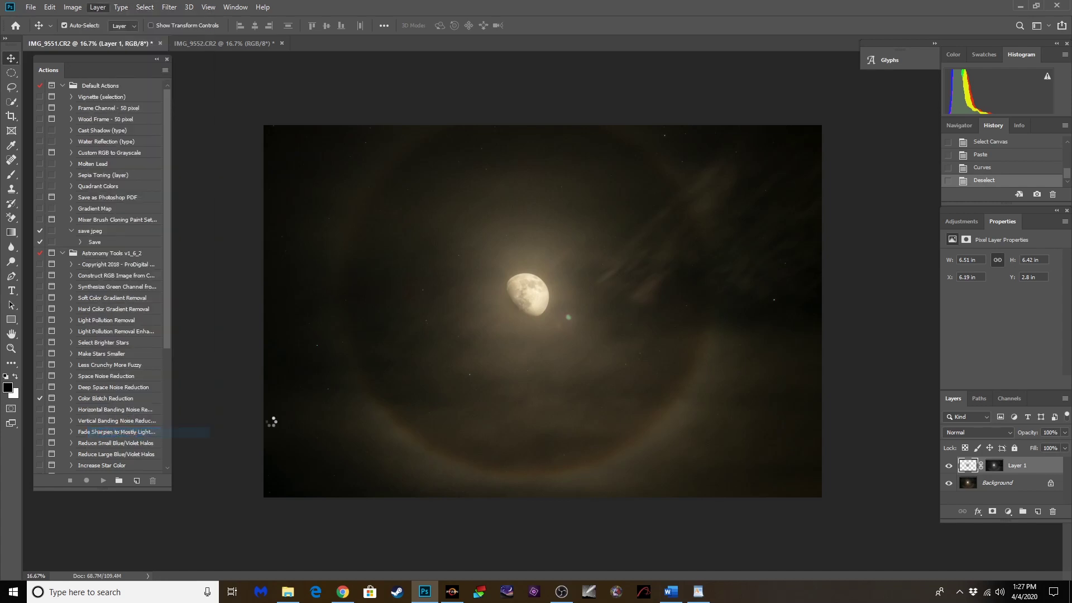